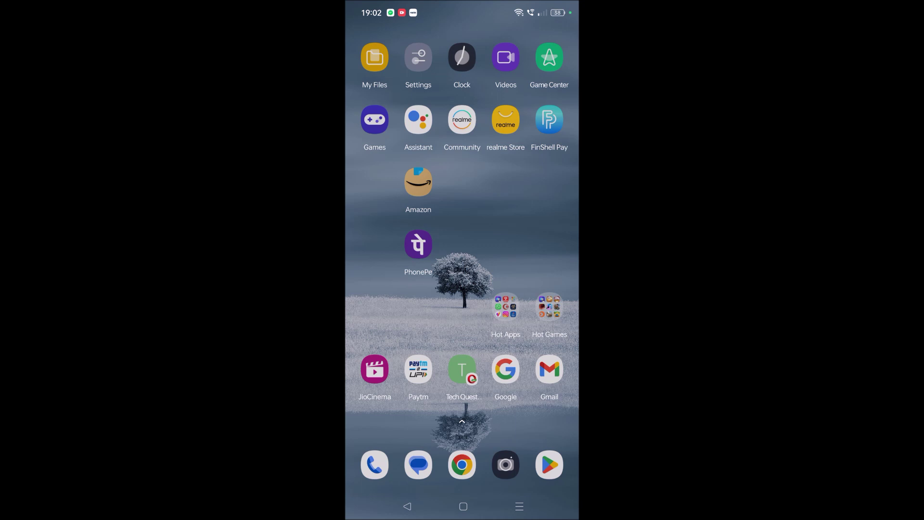
Step: Browse the home screen pages and the all-apps list, then return home
left_click_drag(463, 242, 391, 252)
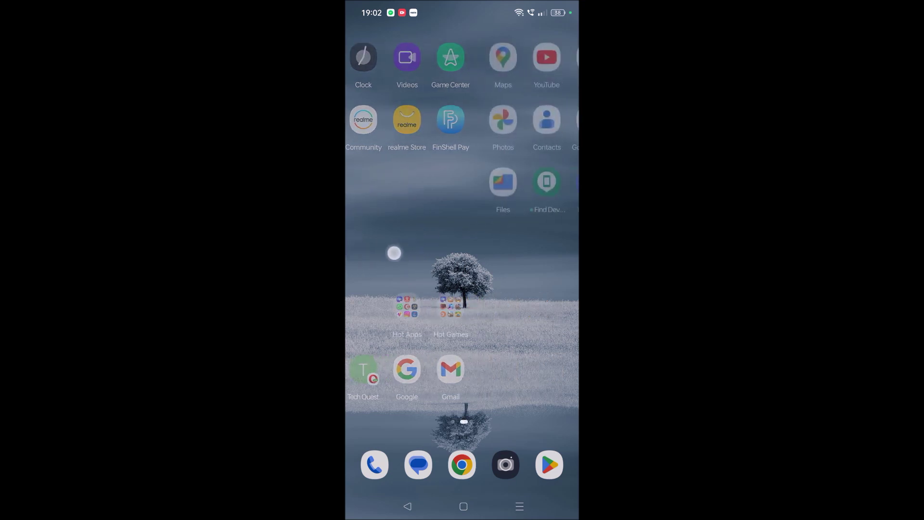
left_click_drag(506, 289, 404, 289)
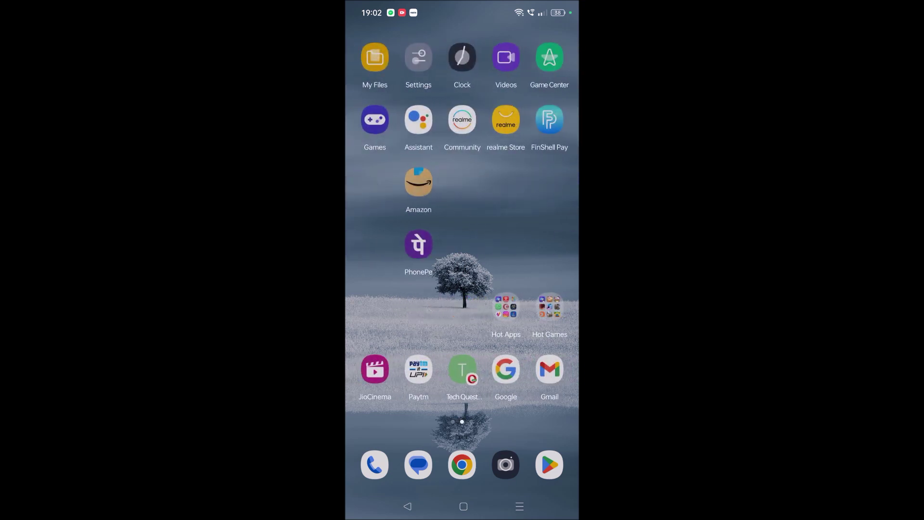
left_click_drag(462, 397, 462, 180)
left_click_drag(546, 178, 551, 190)
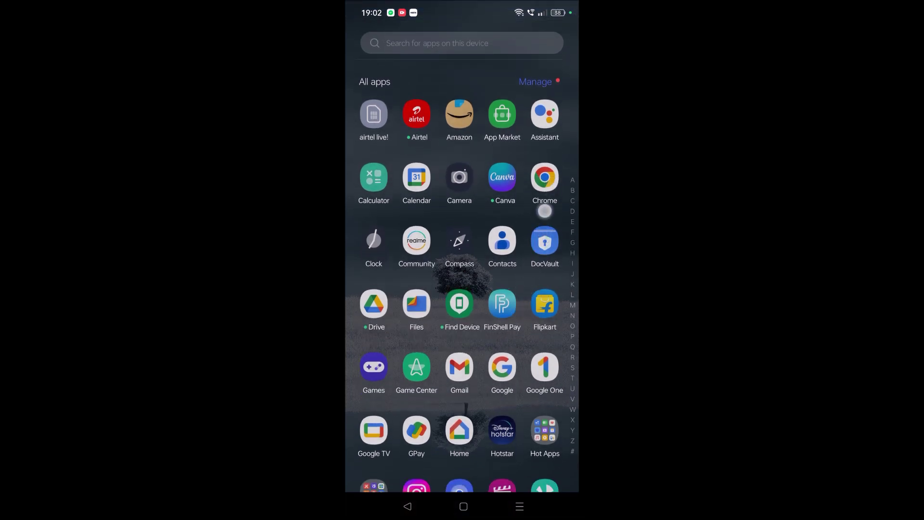
left_click_drag(501, 394, 507, 208)
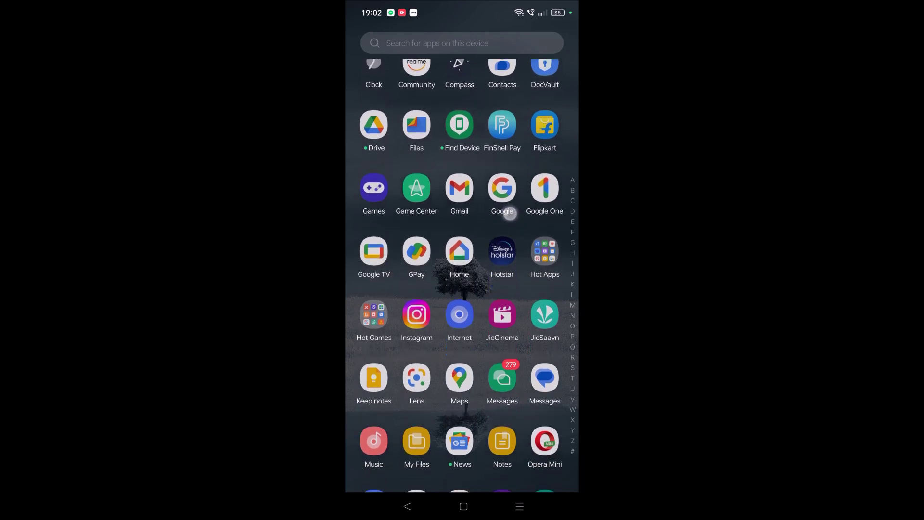
left_click(445, 314)
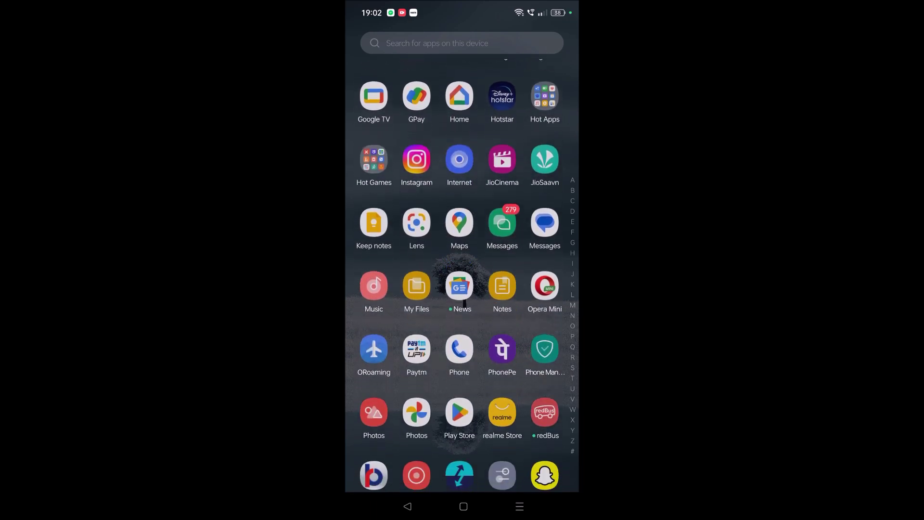
left_click_drag(446, 315, 550, 290)
key("Escape")
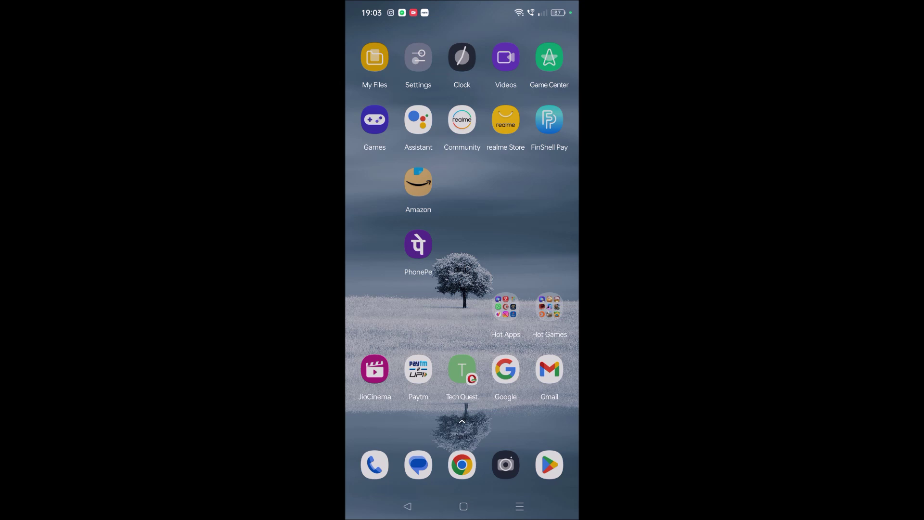
Step: Reopen the WhatsApp chat from recent apps, then leave the browser for home
left_click(519, 506)
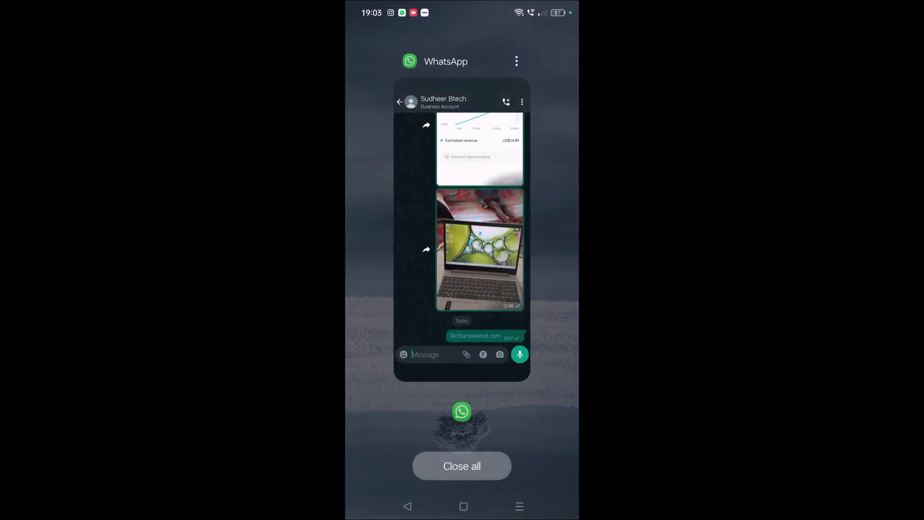
left_click(498, 285)
left_click_drag(421, 436, 481, 418)
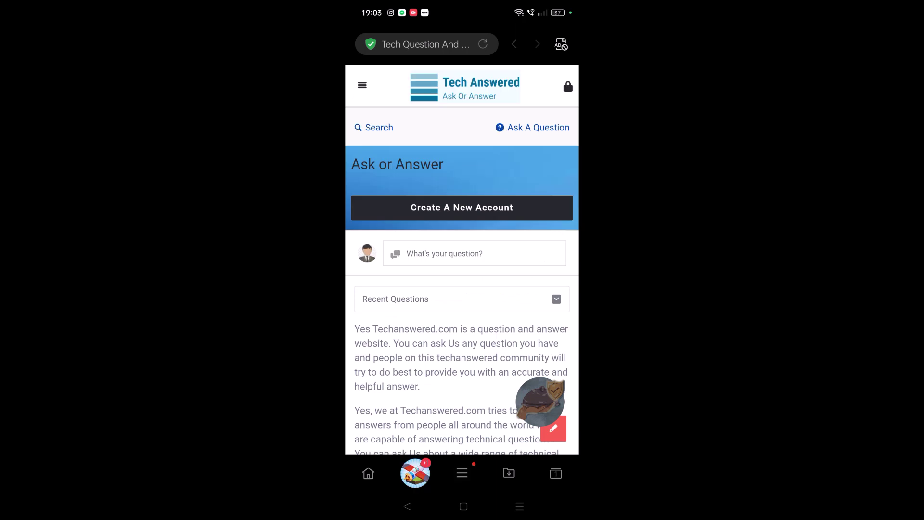
left_click(463, 506)
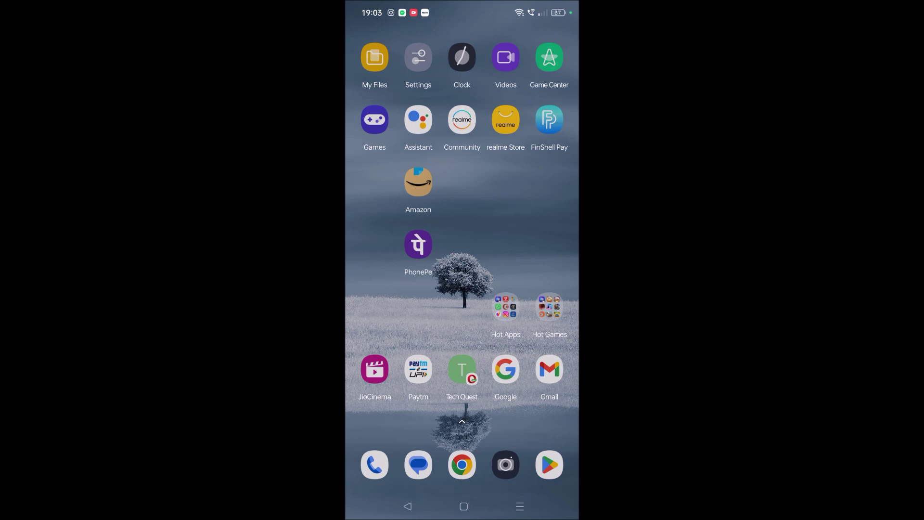
Step: Open Settings from quick settings and go to Apps > Default apps
left_click_drag(463, 217, 462, 433)
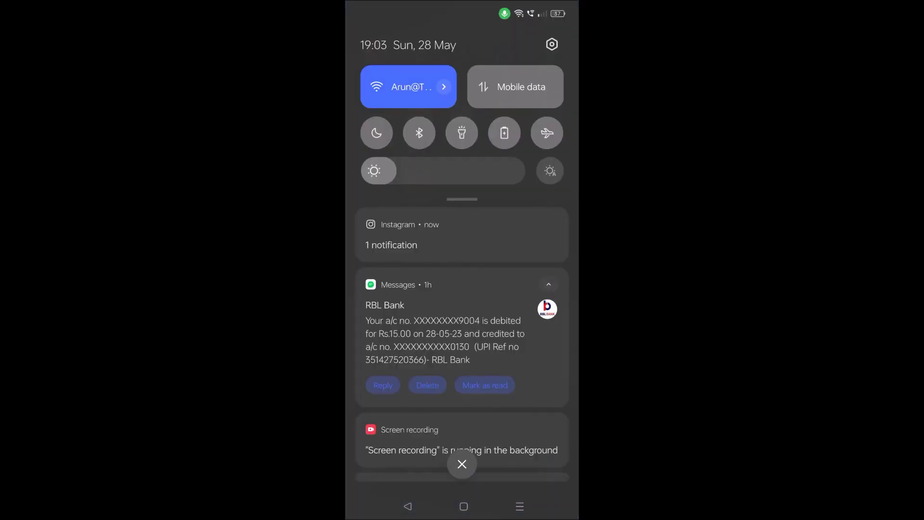
left_click(552, 44)
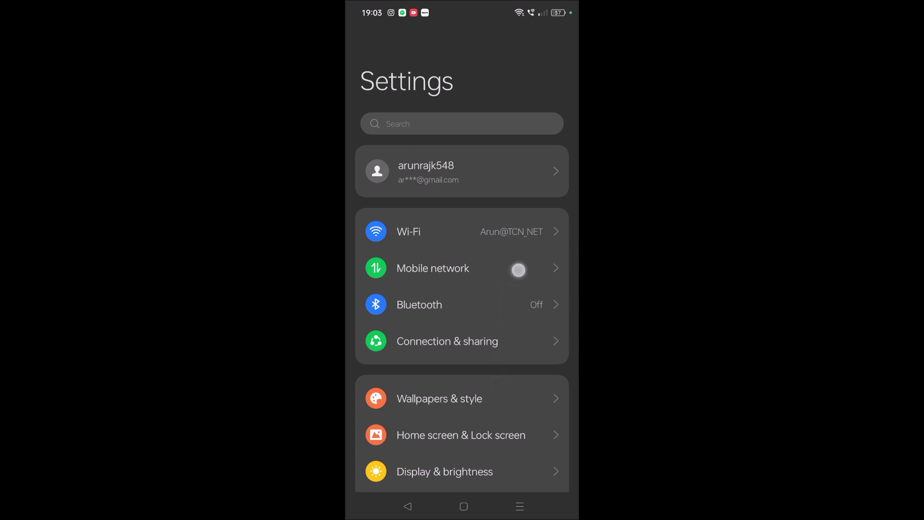
left_click_drag(470, 361, 492, 178)
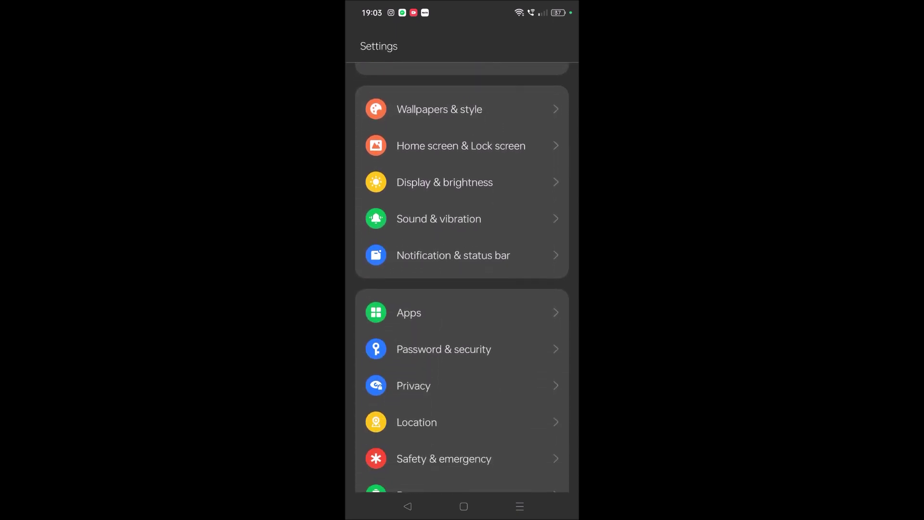
left_click(540, 307)
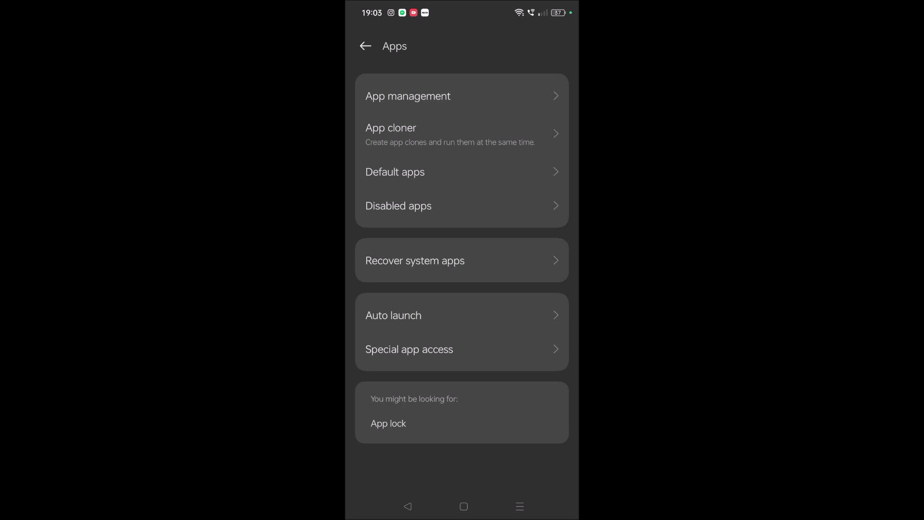
left_click_drag(439, 173, 482, 173)
left_click(548, 174)
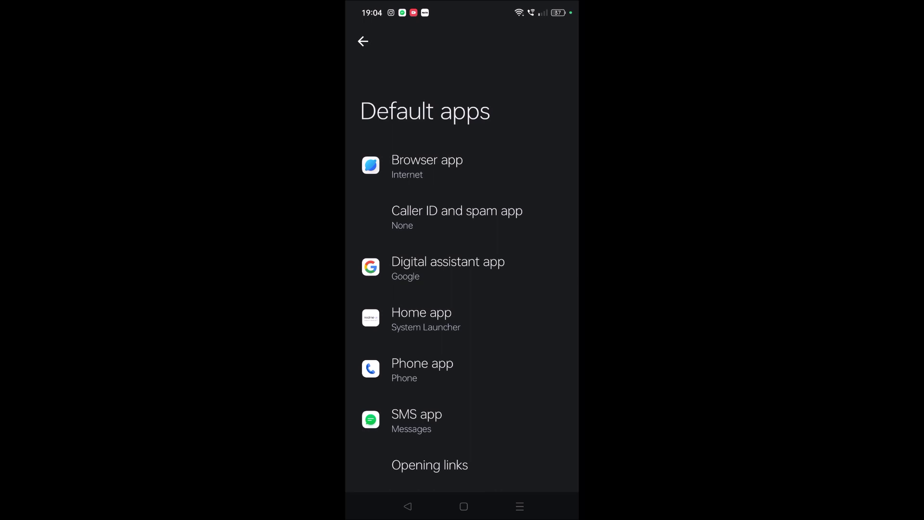
Step: Select Chrome instead of Internet as the default browser app
left_click_drag(482, 168, 551, 172)
left_click(524, 165)
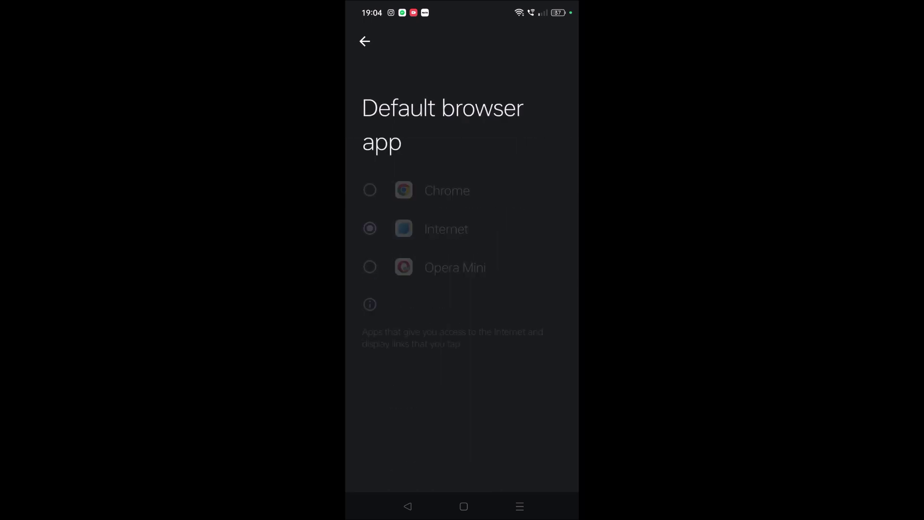
left_click(371, 185)
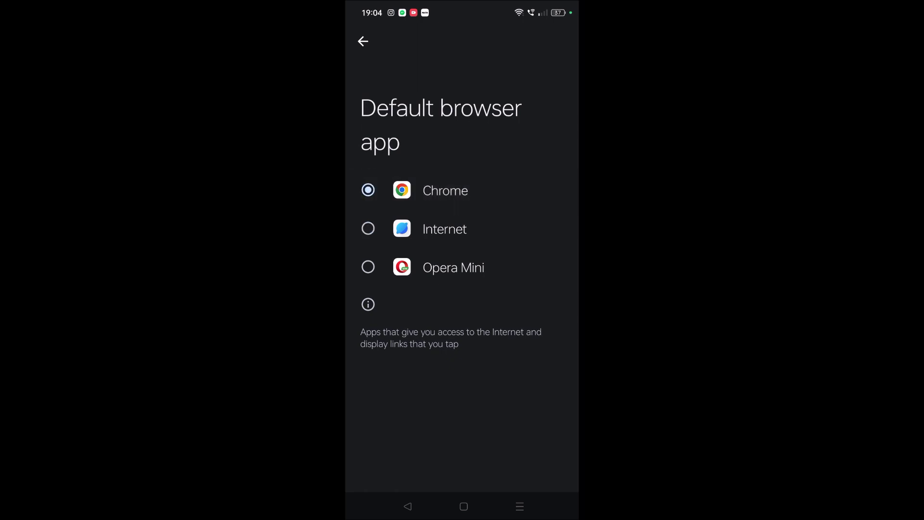
left_click(362, 41)
Step: Leave Settings for the home screen and show the recent apps overview
left_click(463, 506)
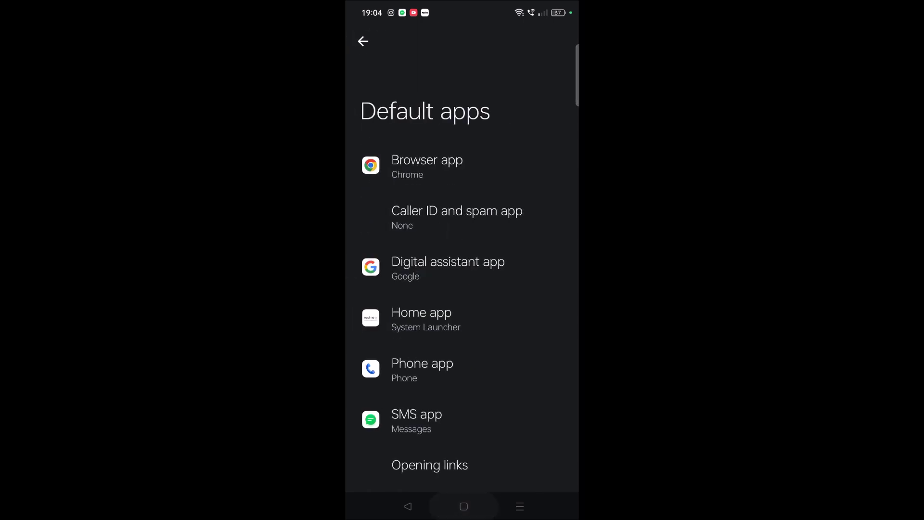
left_click(520, 506)
left_click_drag(447, 318, 556, 317)
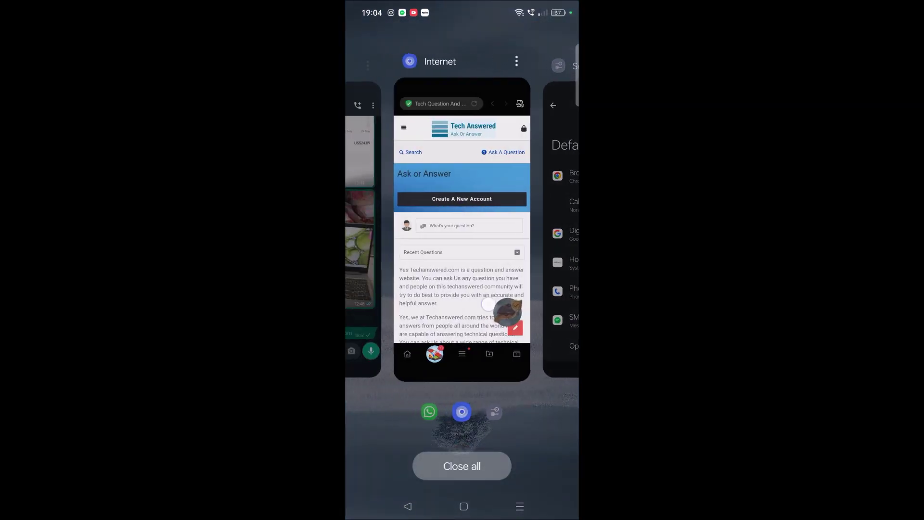
Step: Switch to the WhatsApp chat via recents and open the Techanswered.com link in Chrome
left_click(462, 216)
left_click(518, 506)
left_click_drag(433, 238, 556, 238)
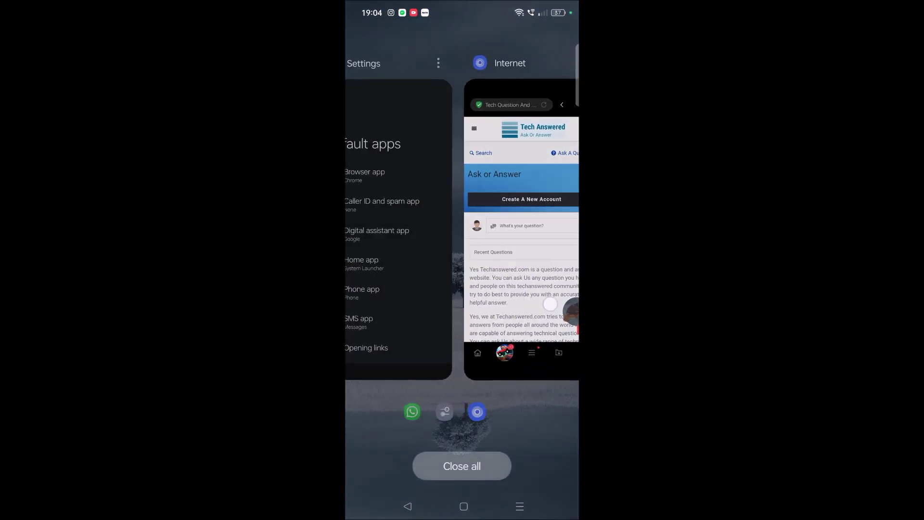
left_click_drag(453, 325, 483, 324)
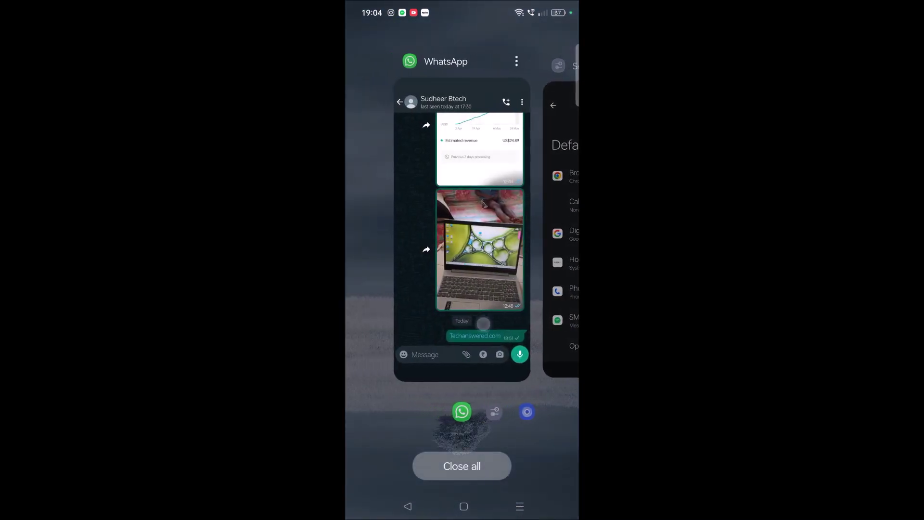
left_click(462, 238)
left_click(512, 442)
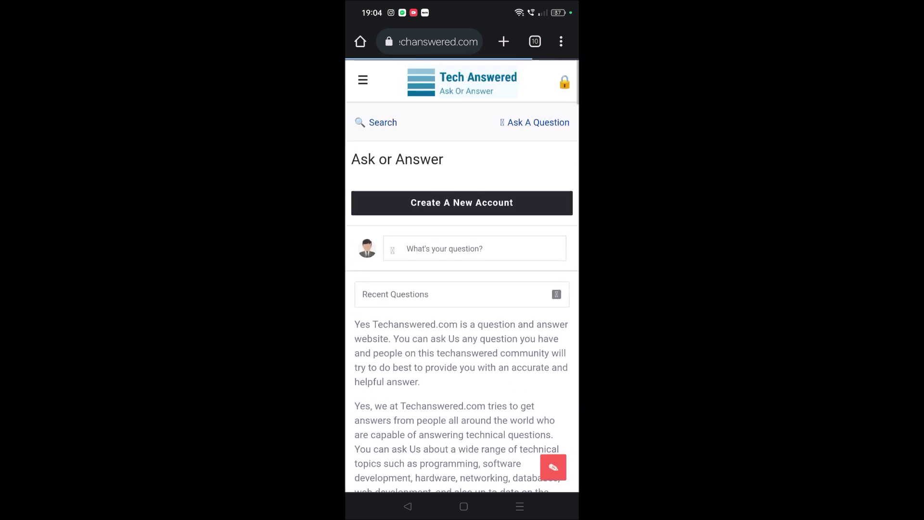
scroll(463, 289, "down", 15)
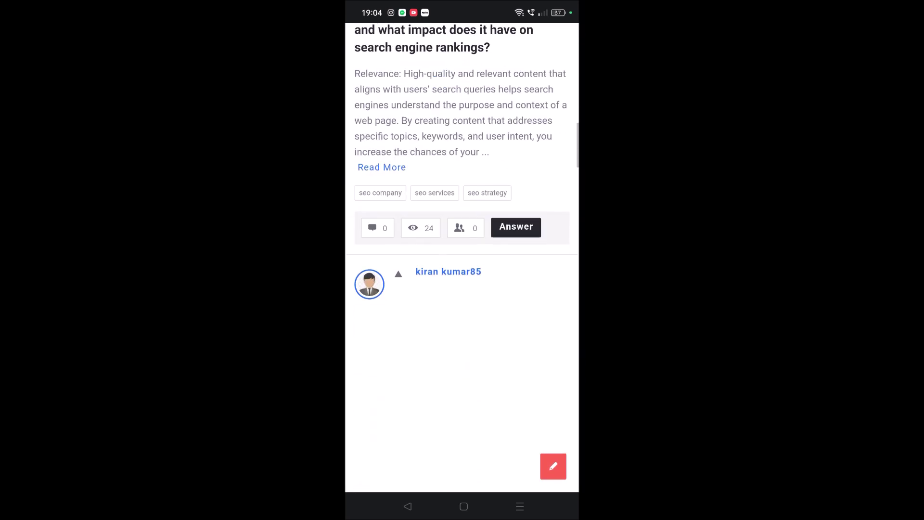
scroll(463, 289, "up", 20)
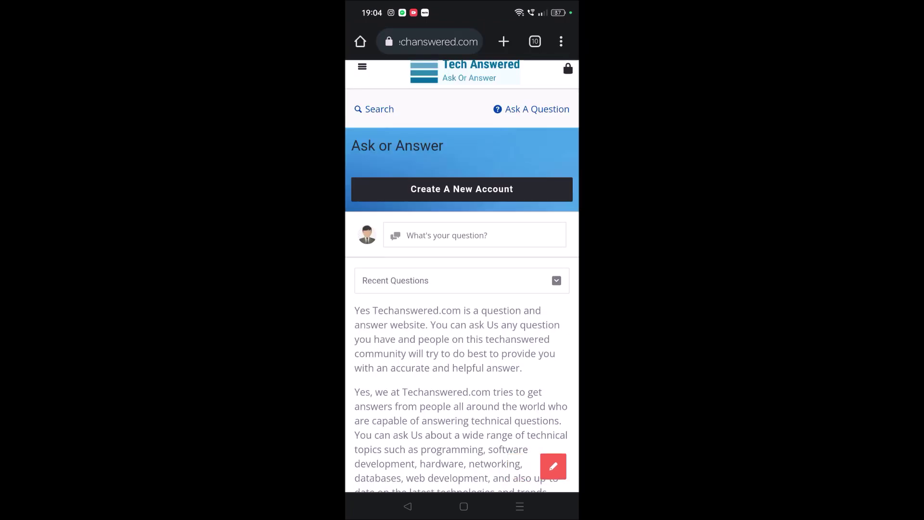
left_click(519, 510)
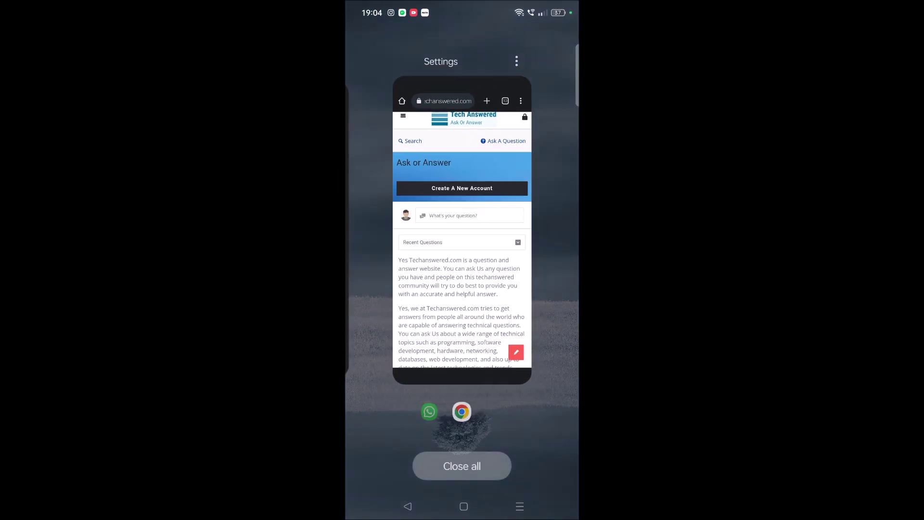
Step: Reopen Settings from recents and back out from Default apps to the main page
left_click_drag(405, 232, 535, 231)
left_click_drag(459, 302, 563, 304)
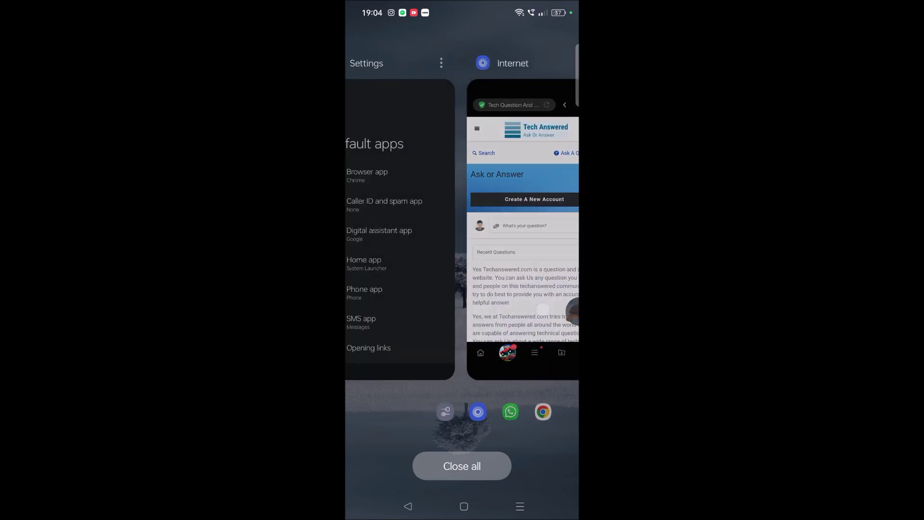
left_click(508, 318)
left_click(364, 42)
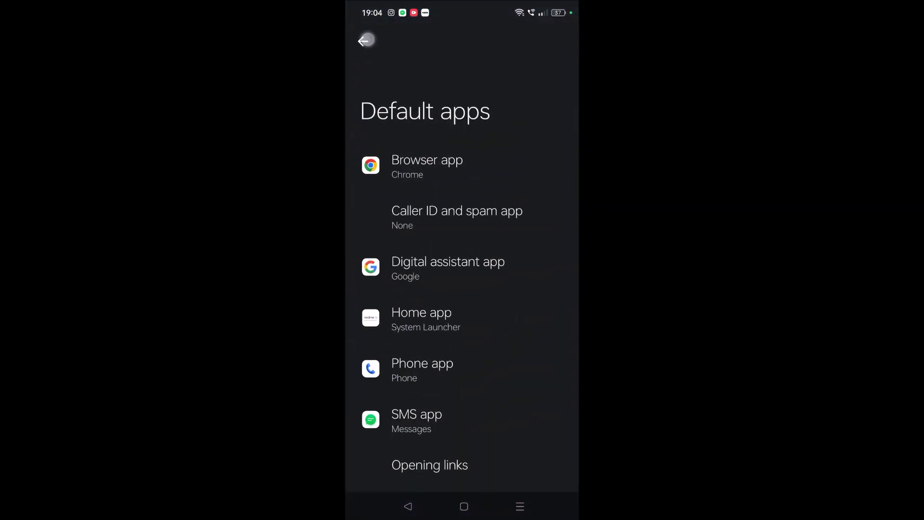
left_click(365, 46)
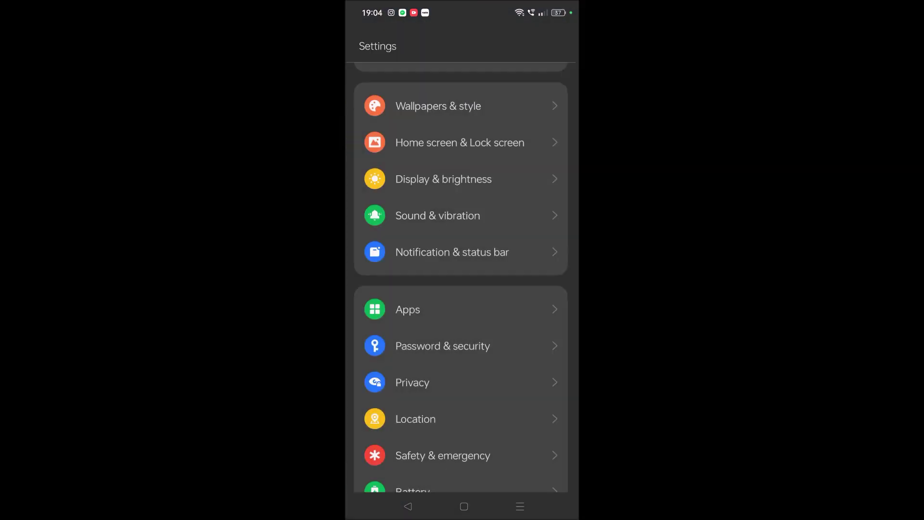
scroll(462, 289, "up", 10)
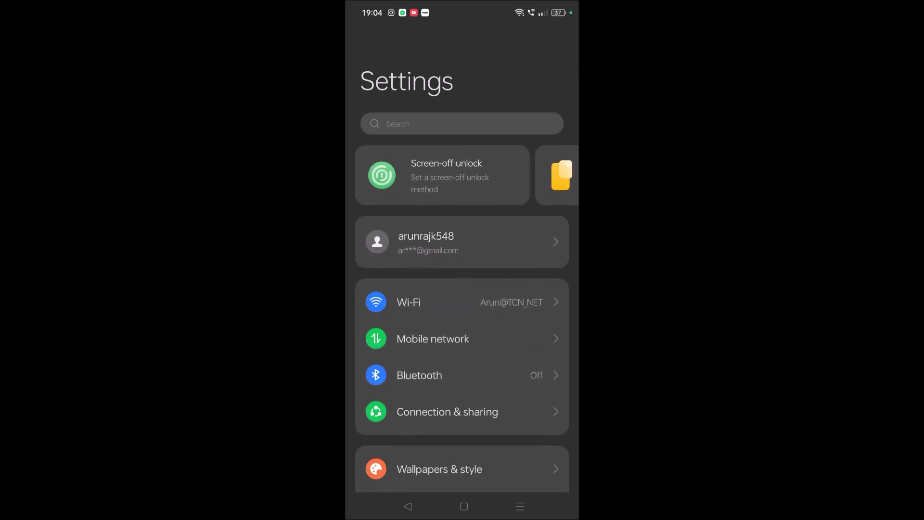
left_click(433, 123)
type("def")
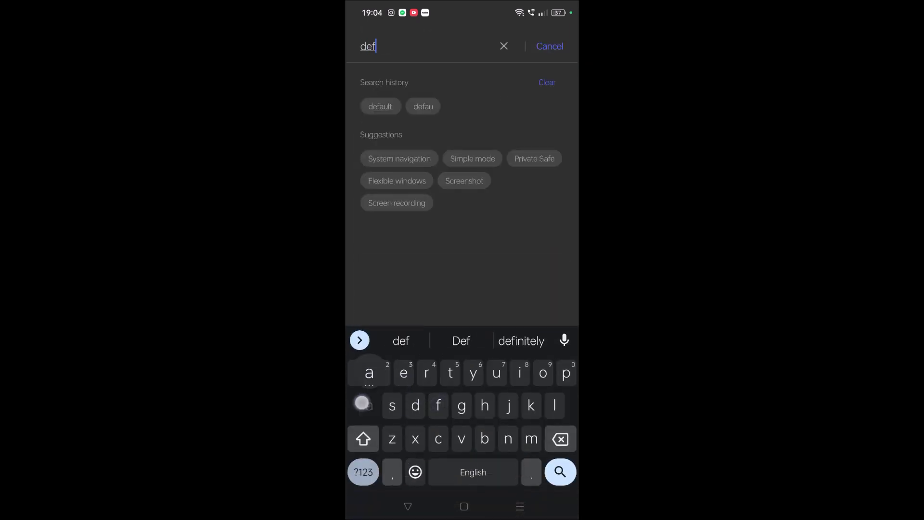
type("aul")
Step: Complete the 'default' search and hide the keyboard to see the matching results
left_click(460, 341)
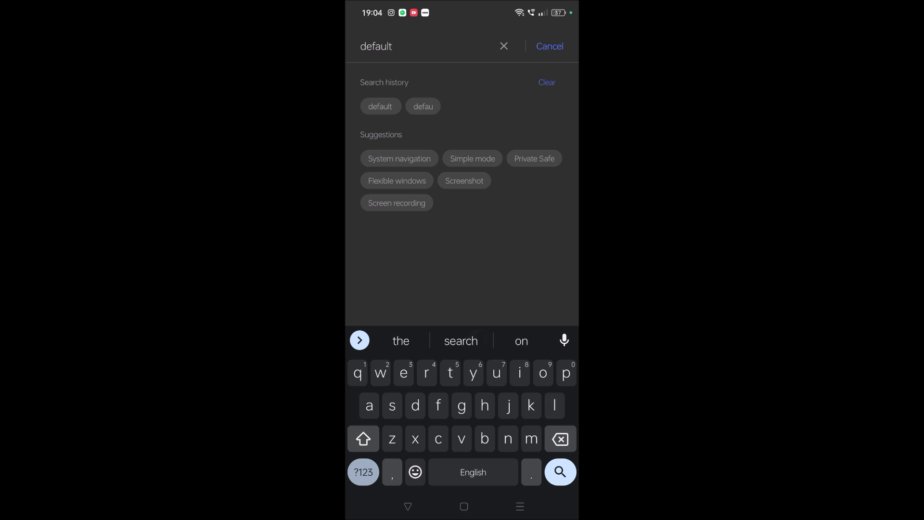
left_click_drag(441, 173, 494, 177)
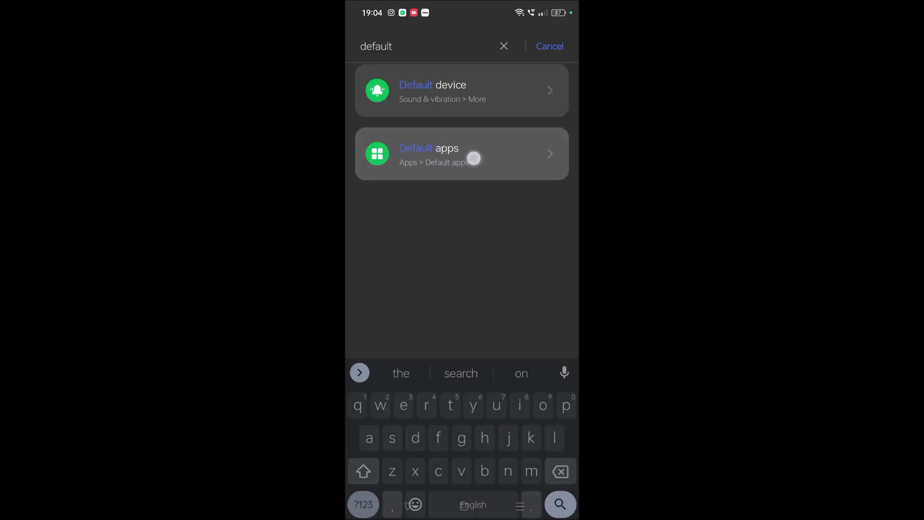